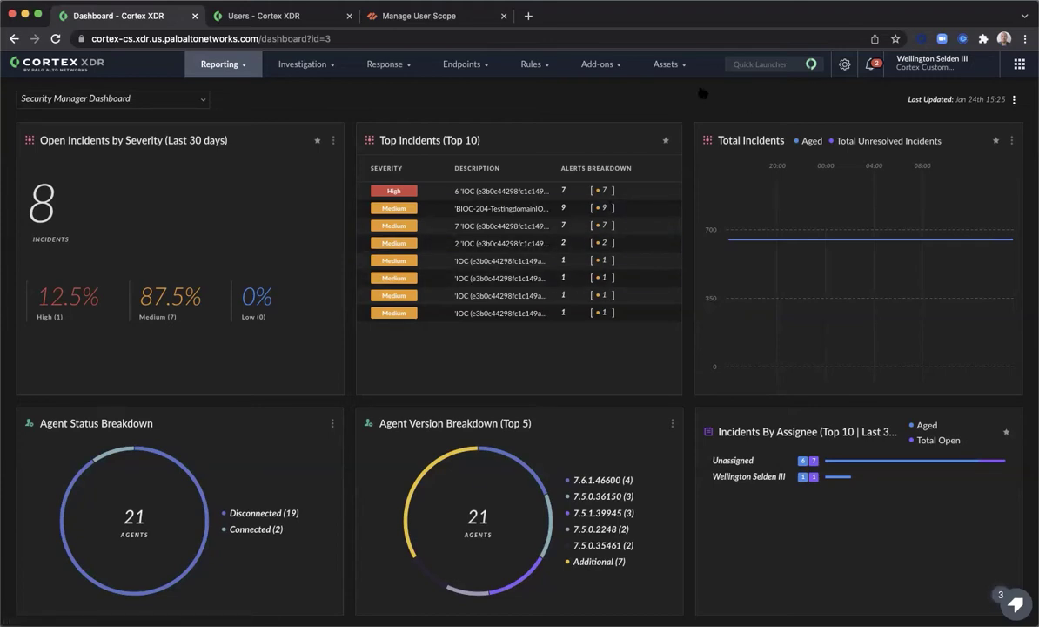
Go to the Users management page and dismiss the settings menu.
left_click(259, 19)
left_click(842, 68)
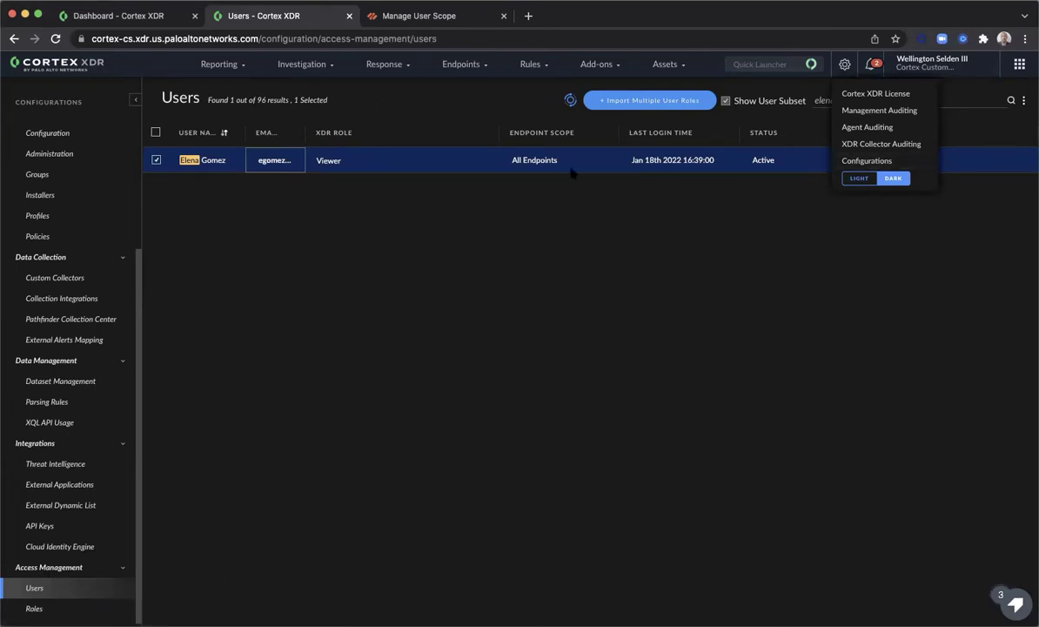
left_click(738, 251)
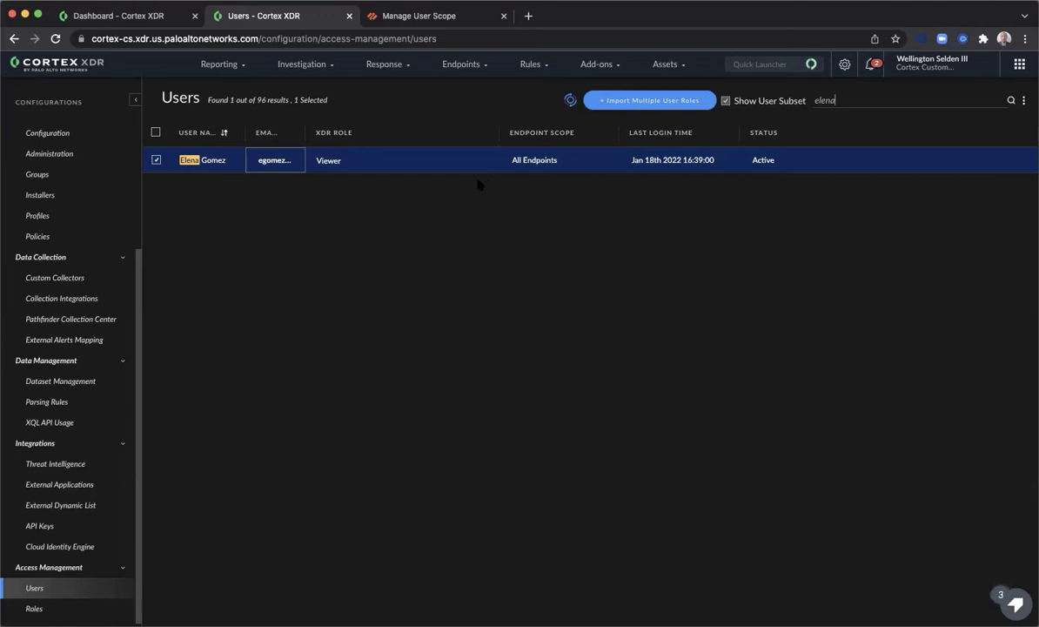
Update the user's XDR role from Viewer to Scoped Endpoint Admin and confirm.
right_click(363, 170)
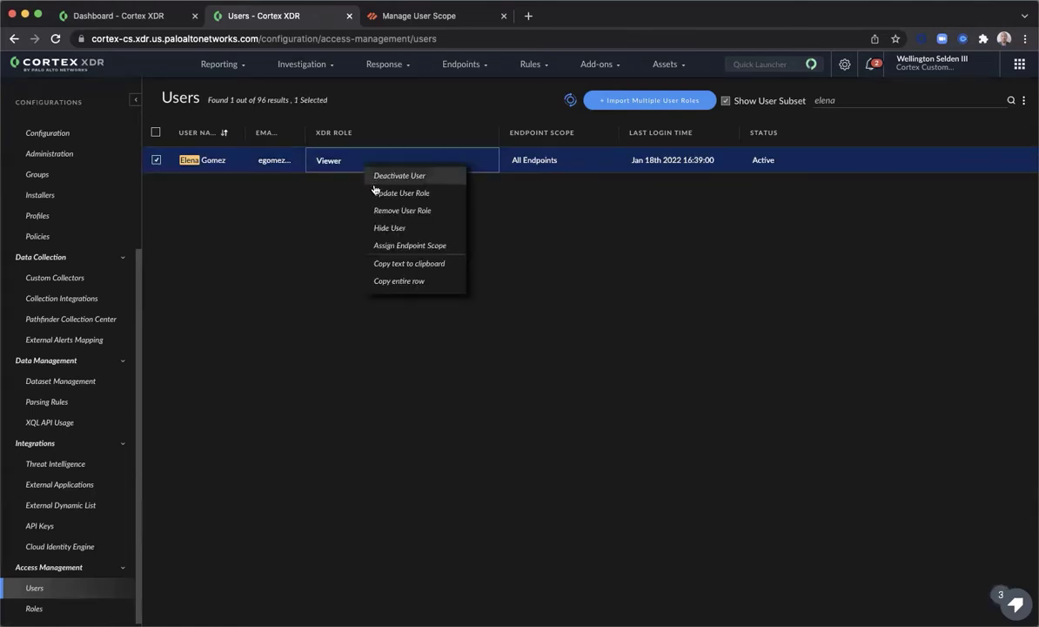
left_click(377, 195)
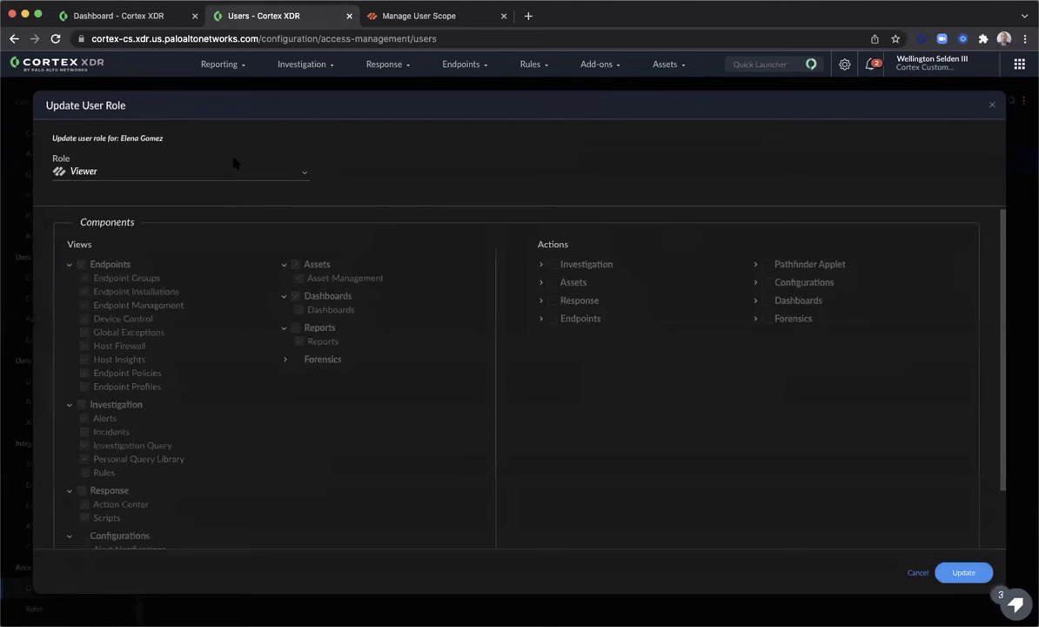
left_click(222, 171)
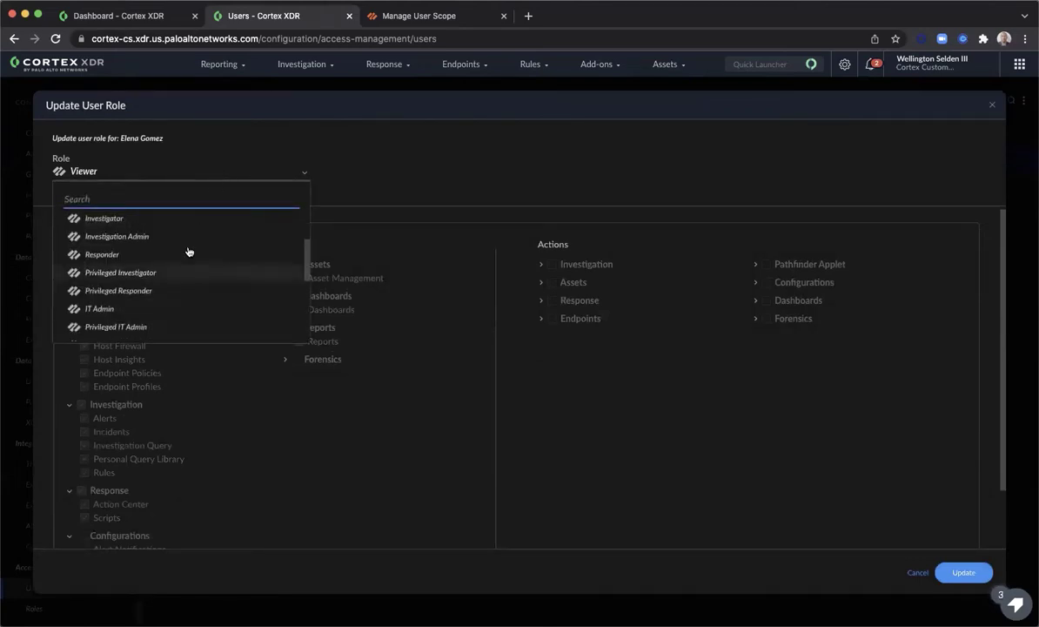
type("sco")
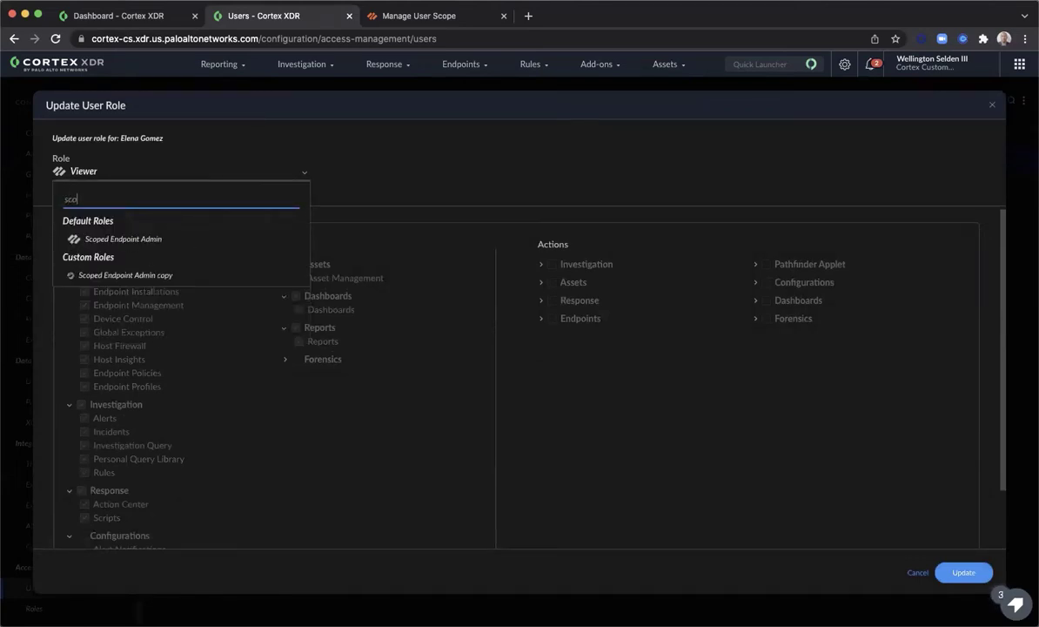
left_click(119, 239)
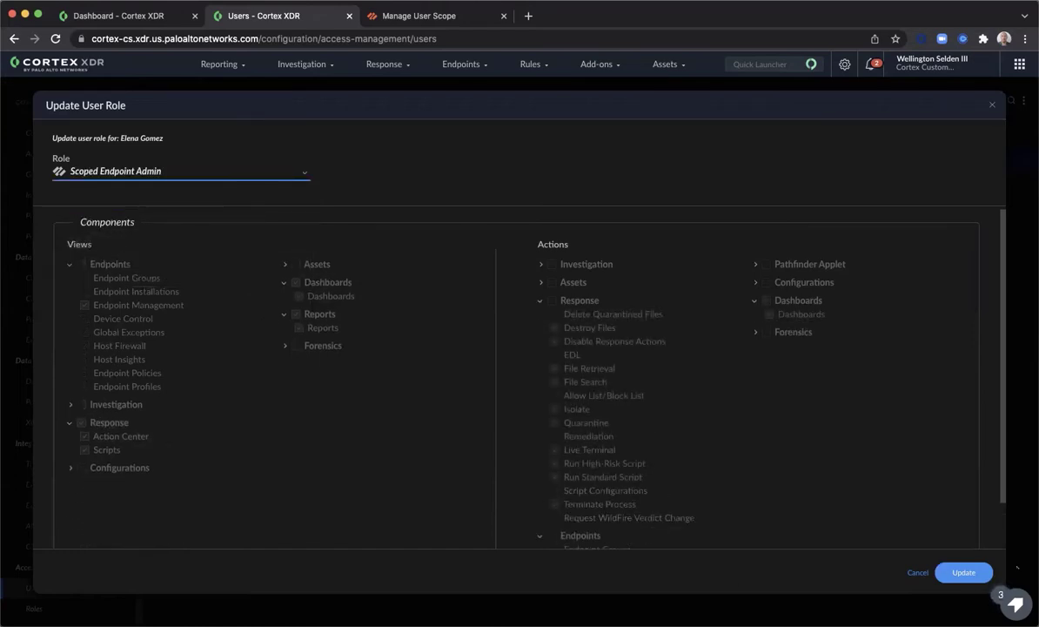
left_click(974, 574)
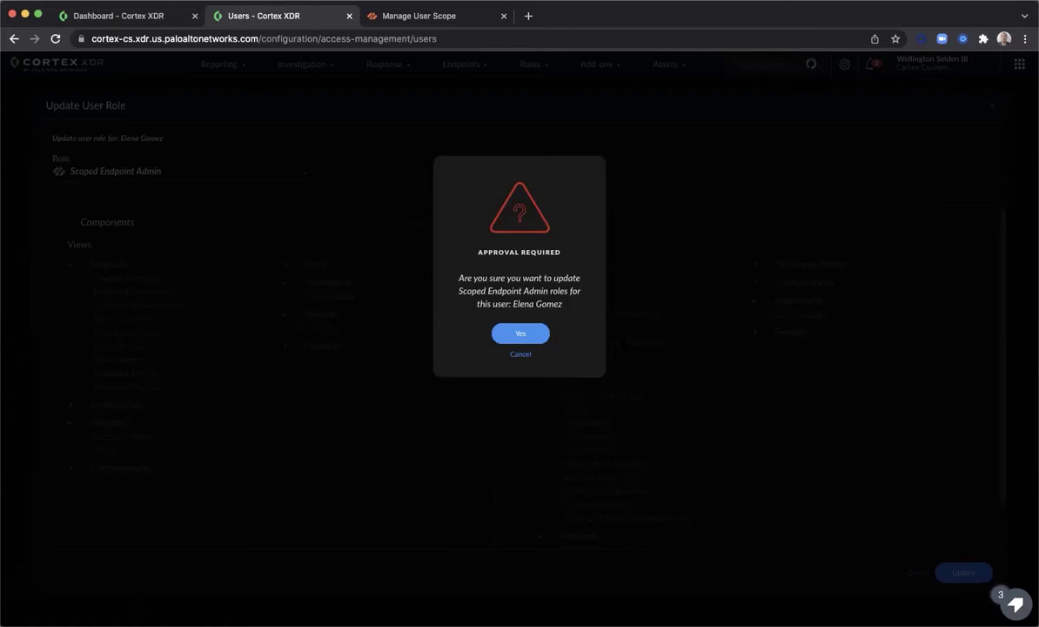
left_click(521, 333)
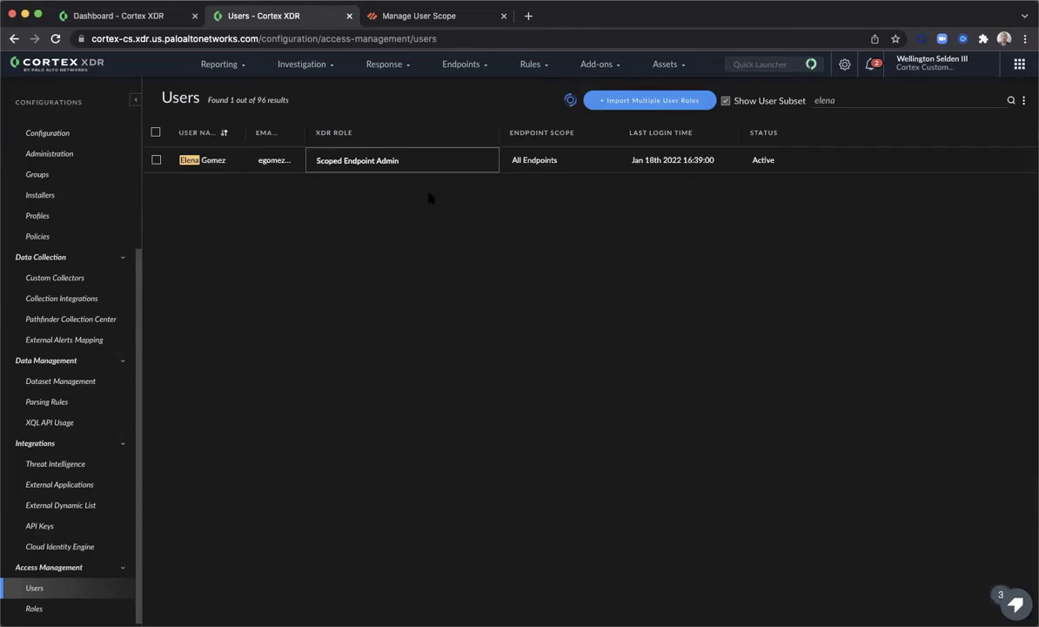
Assign the user a Specific groups endpoint scope containing only Wells_Alpha Team.
right_click(538, 171)
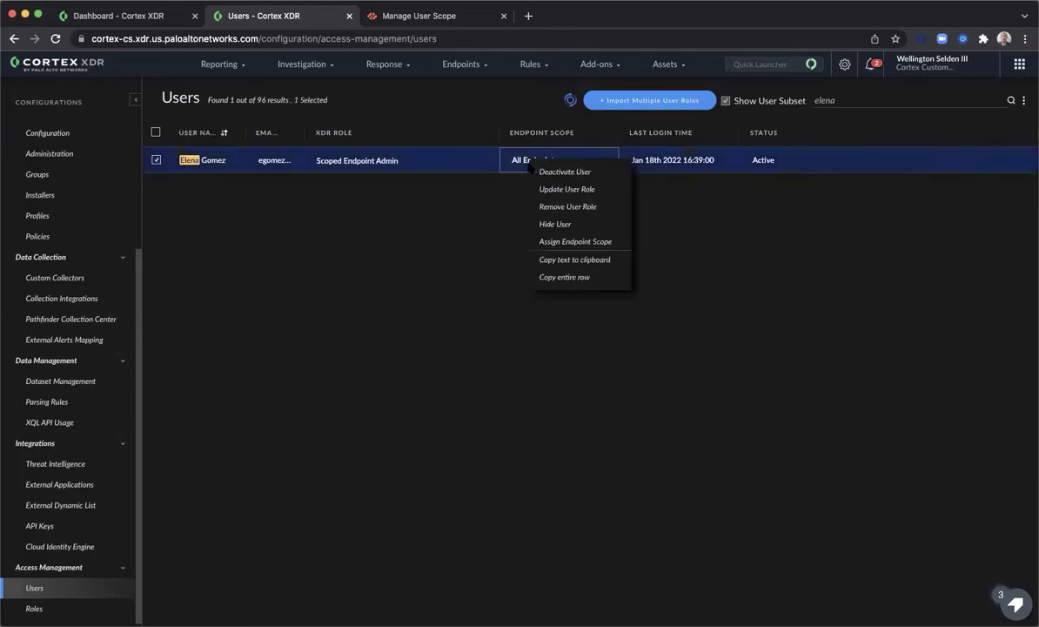
left_click(551, 242)
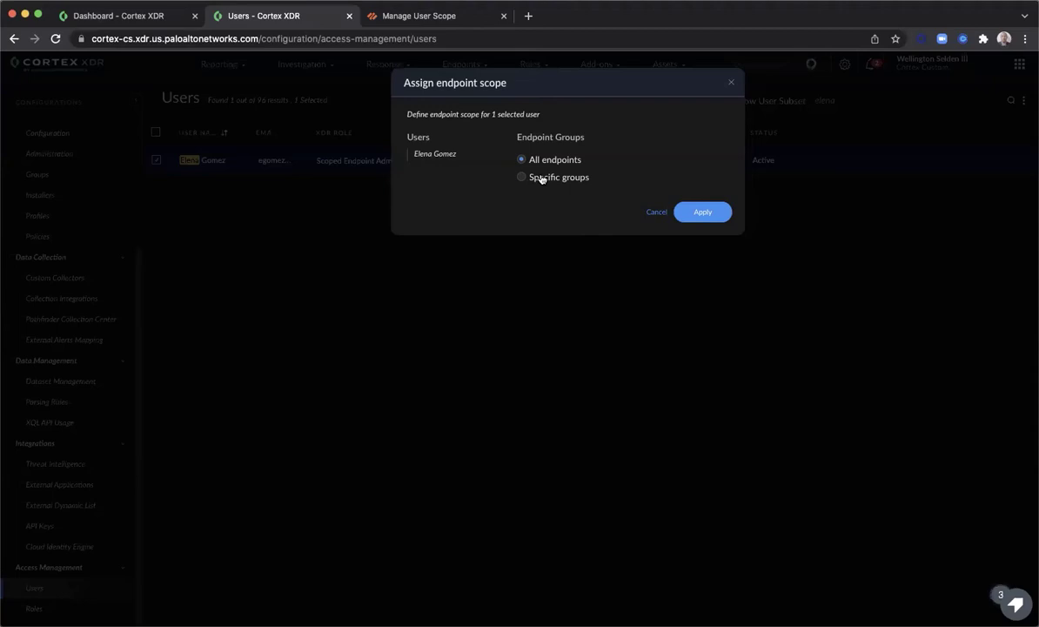
left_click(542, 178)
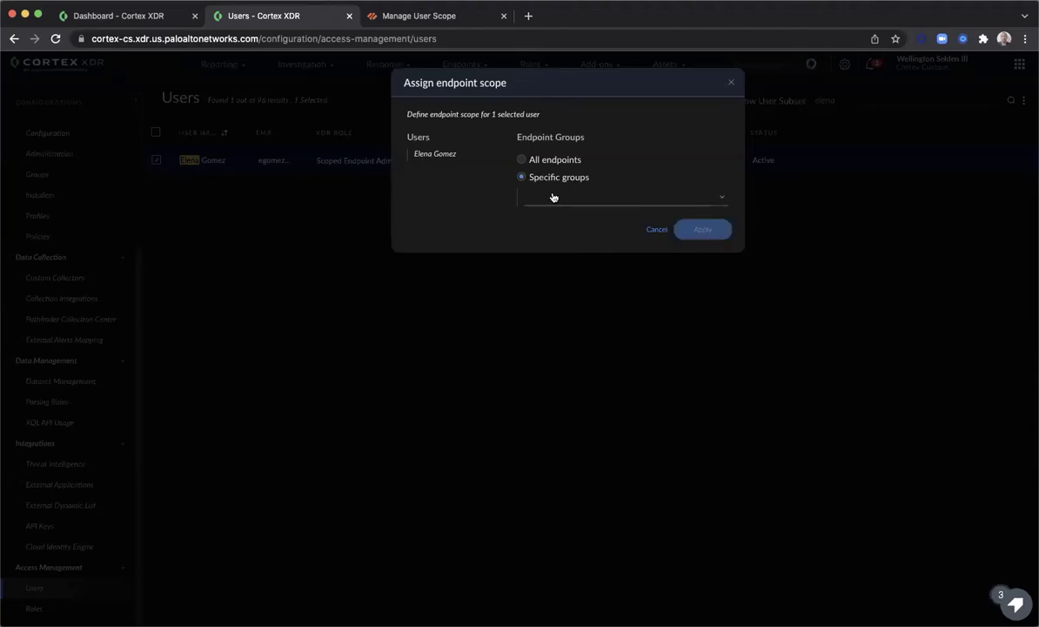
left_click(552, 198)
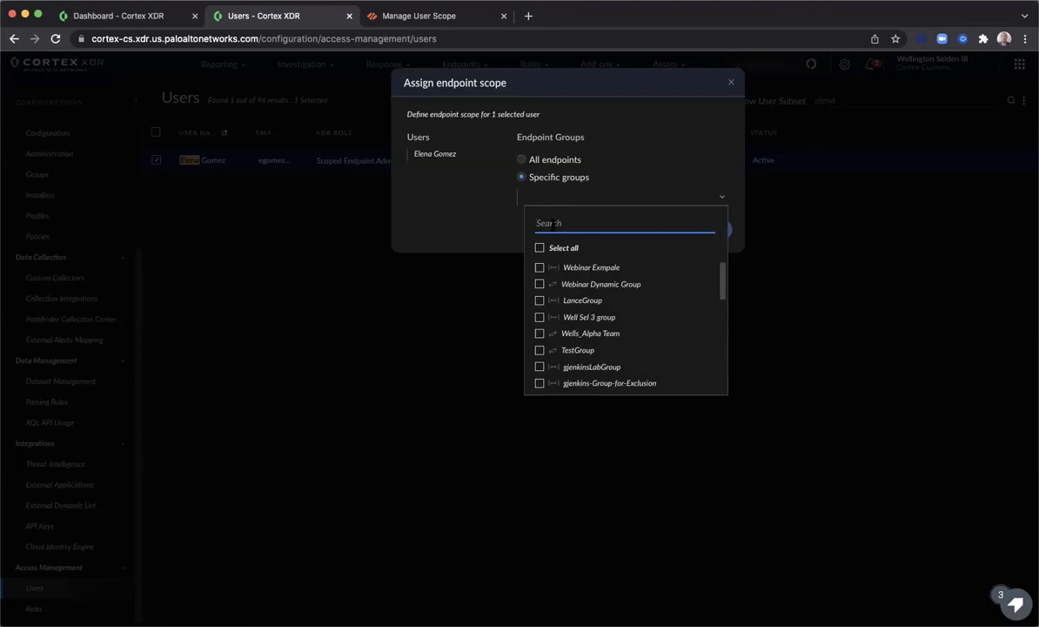
type("well")
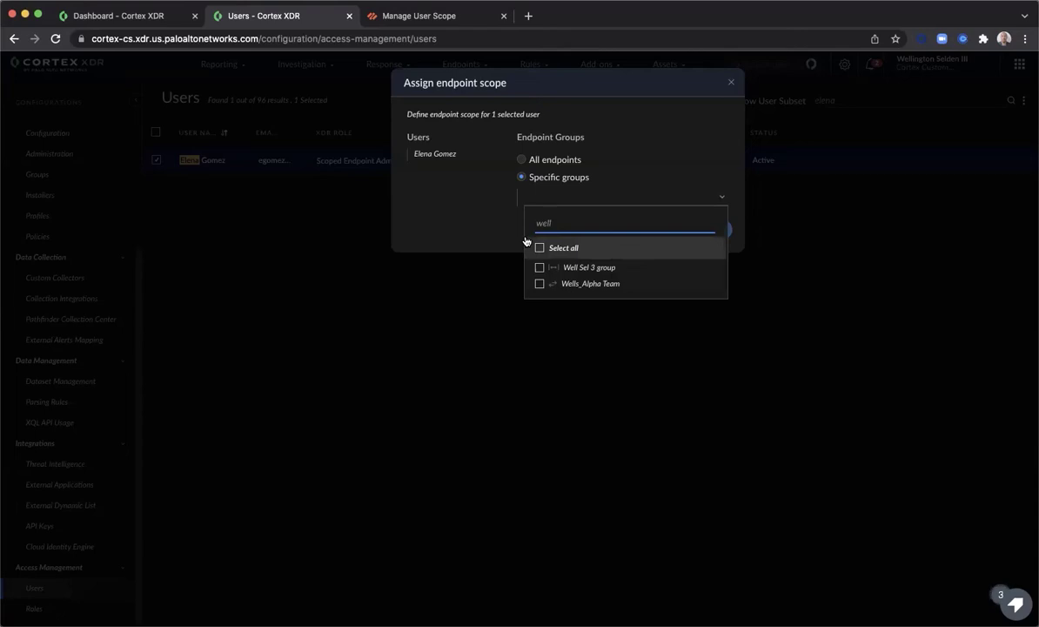
left_click(539, 285)
left_click(464, 222)
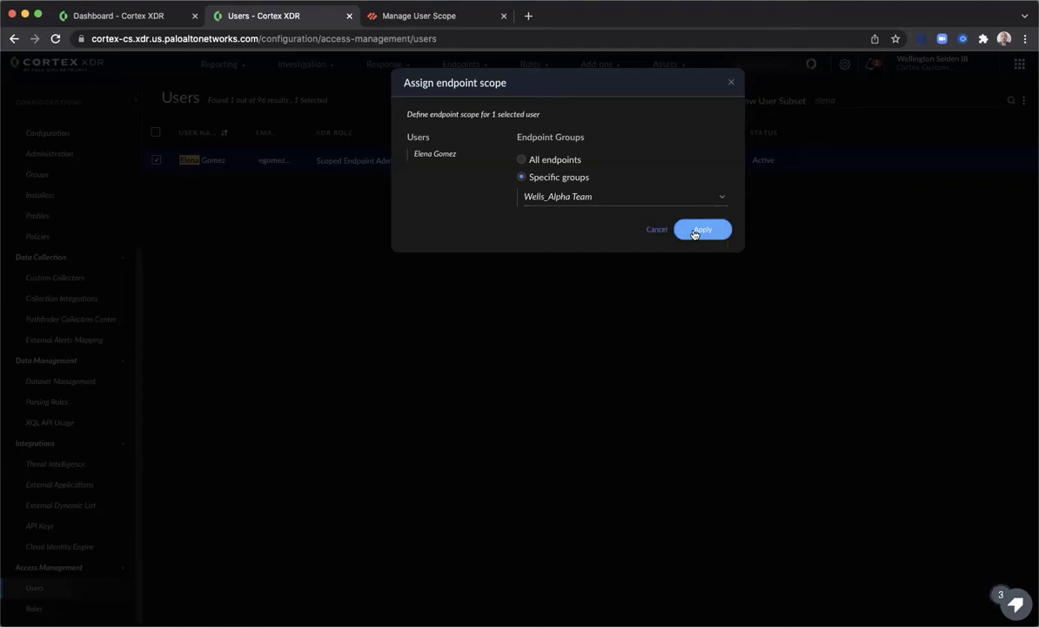
left_click(702, 230)
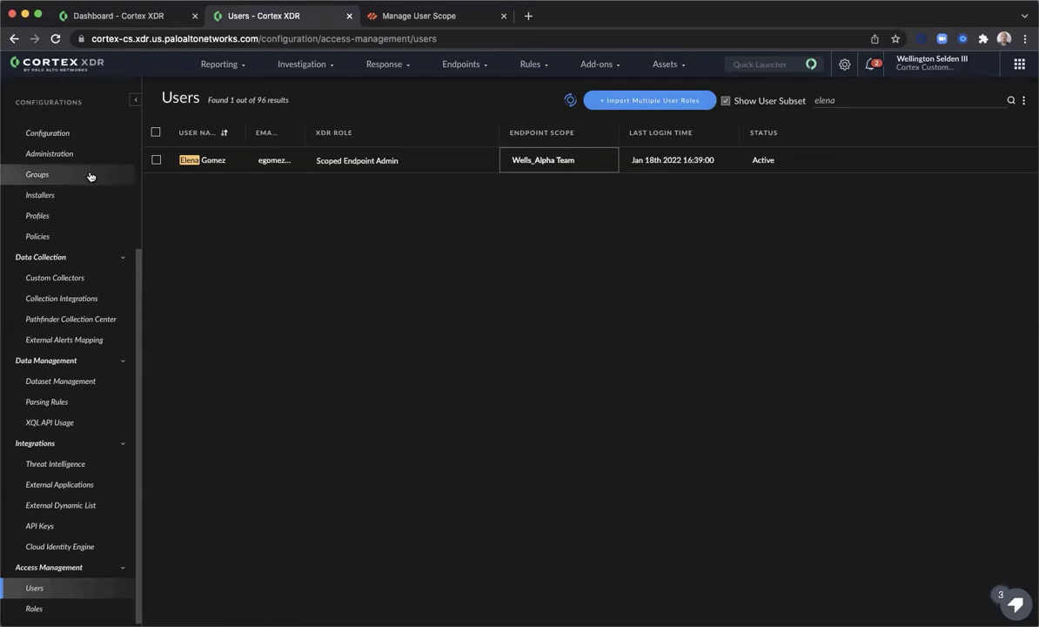
Go to the Dashboards list under Reporting and start a new dashboard.
left_click(211, 69)
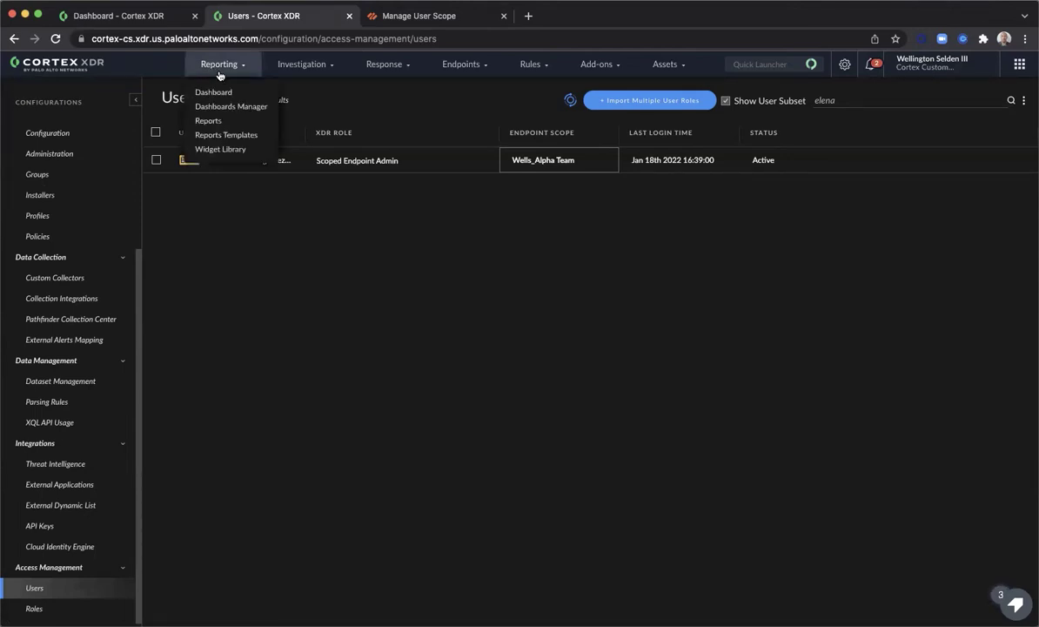
left_click(209, 105)
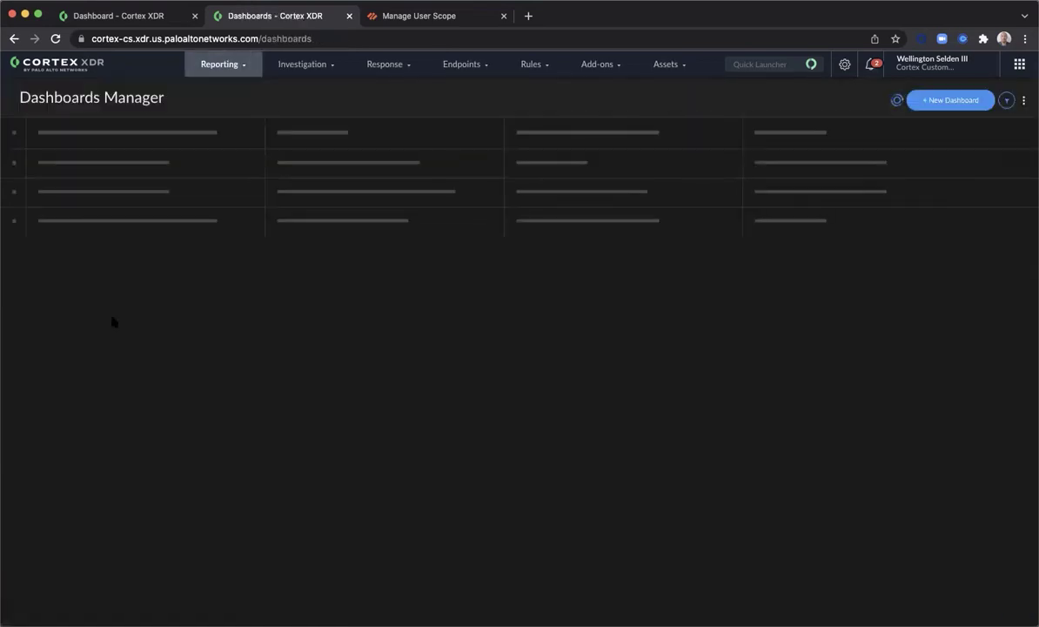
left_click(931, 101)
Name the dashboard 'SBAC Monitoring', choose the Blank type, and advance to Builder.
left_click(220, 233)
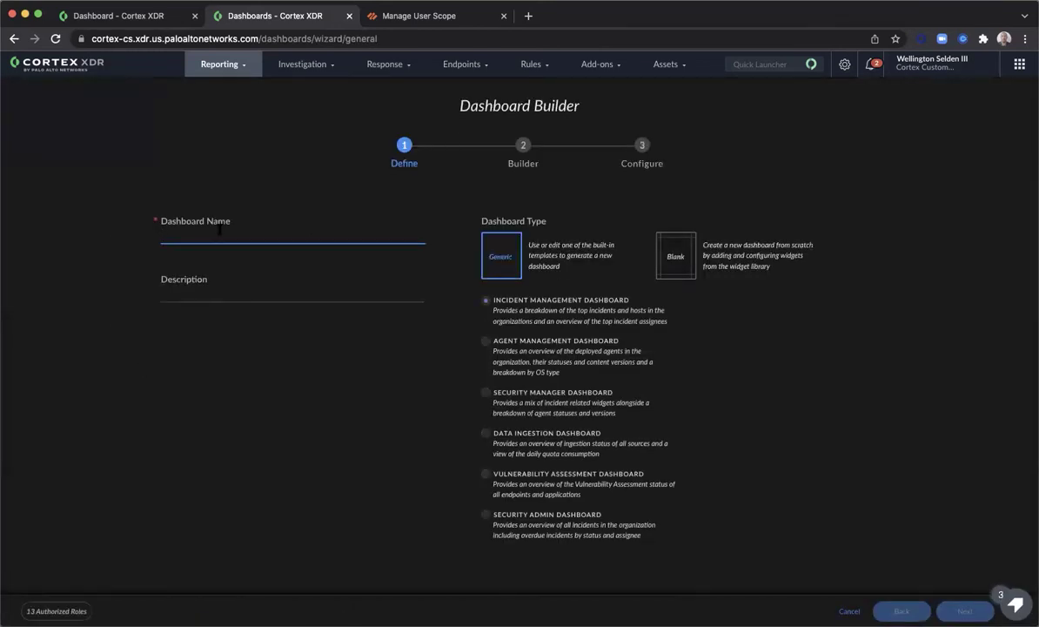
type("SBAC")
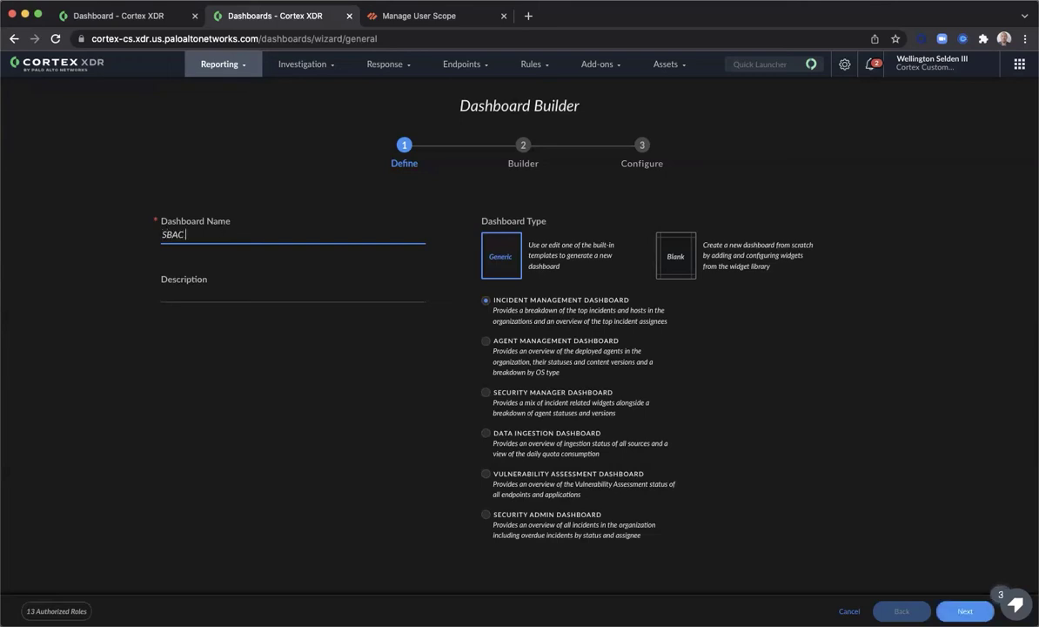
type(" Monitoring")
left_click(687, 261)
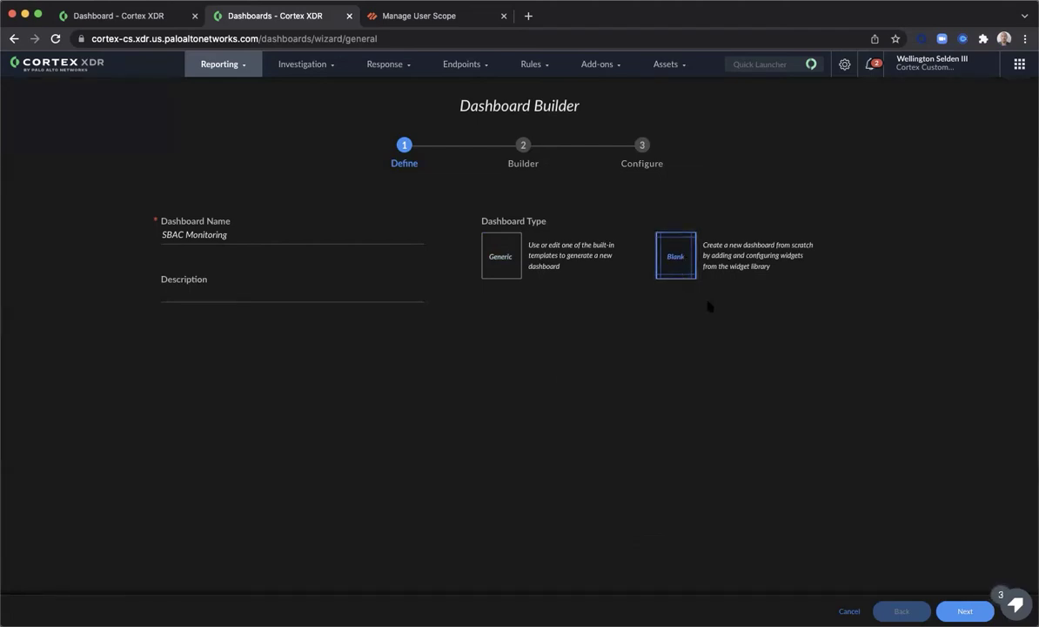
left_click(964, 611)
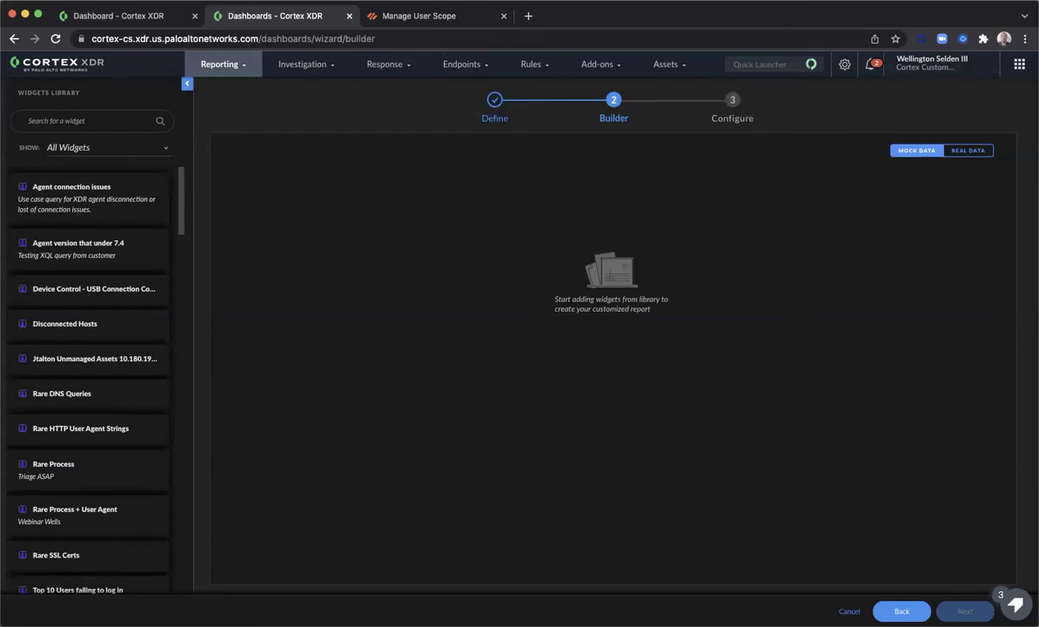
Filter the widget library to show only Agent Management widgets.
left_click(92, 150)
left_click(75, 170)
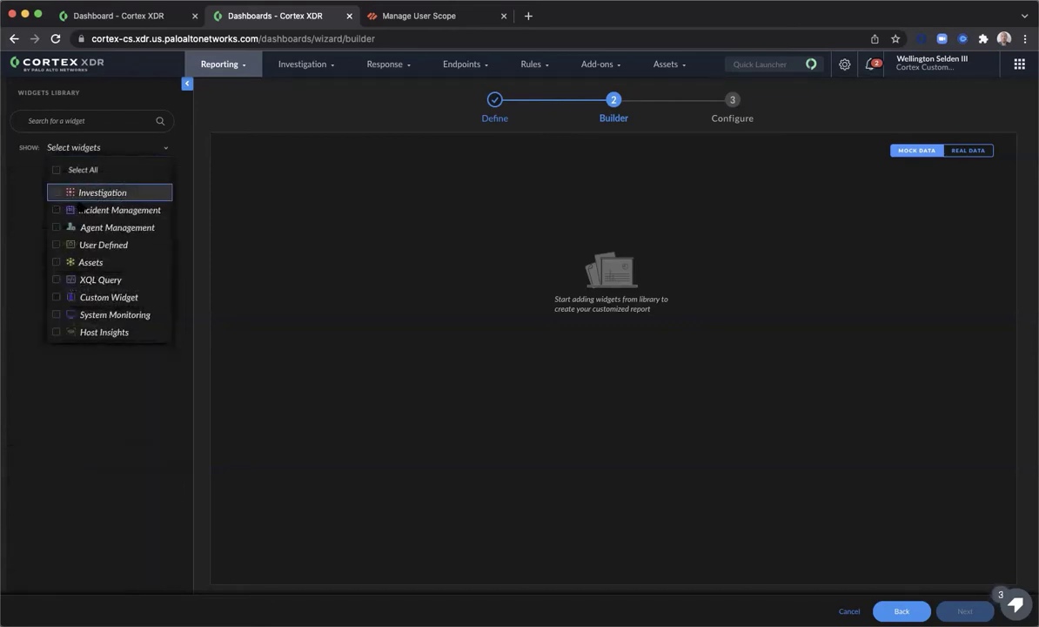
left_click(82, 228)
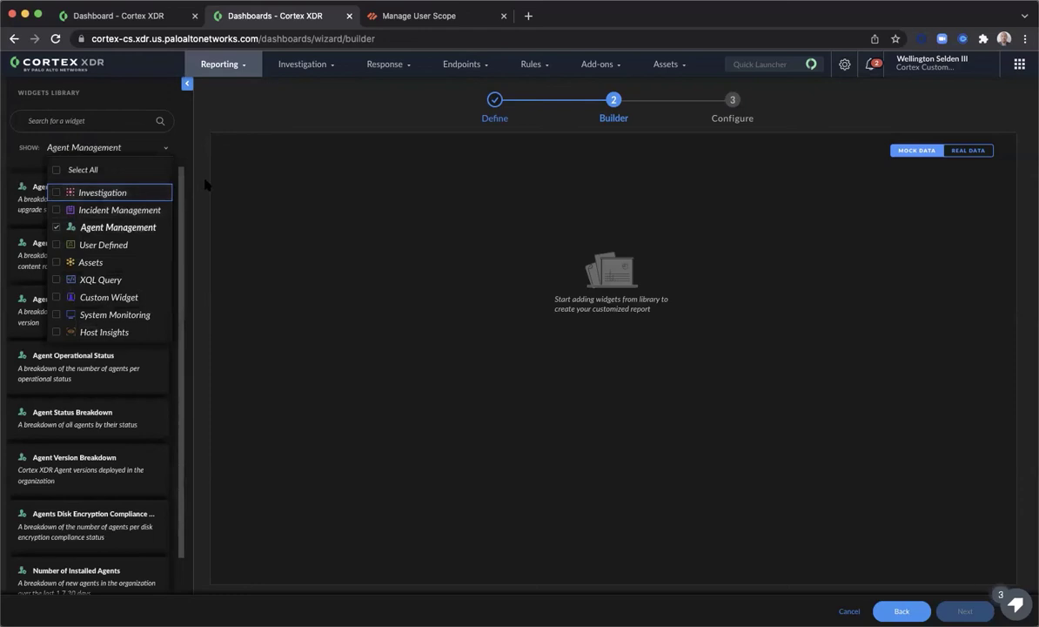
left_click(275, 120)
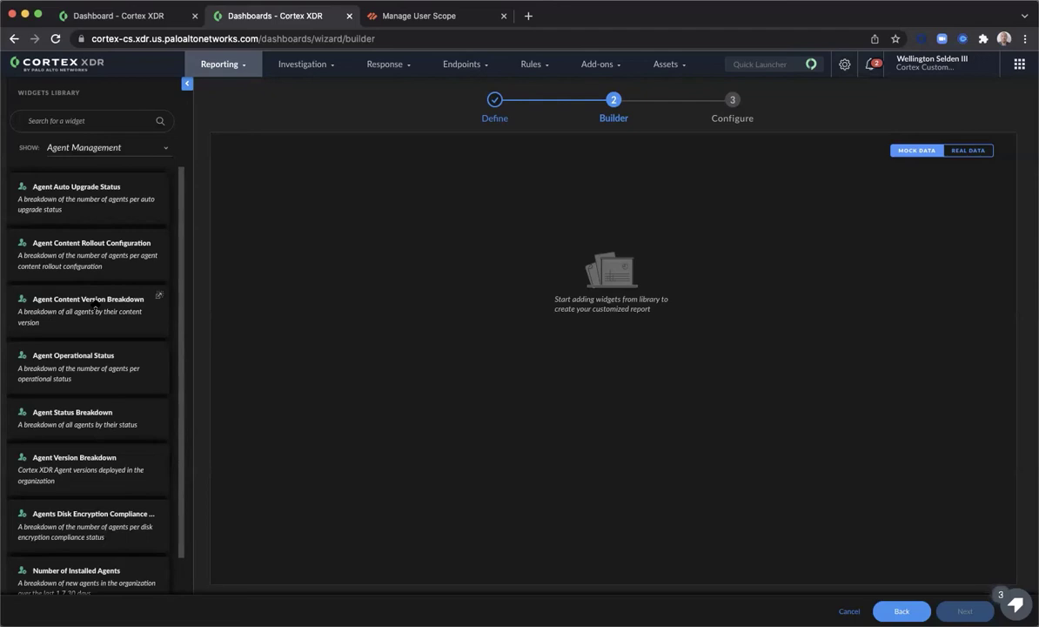
Place six agent widgets: Operational Status, Version, Content Version, Status, Auto Upgrade, Disk Encryption.
left_click_drag(87, 341, 376, 234)
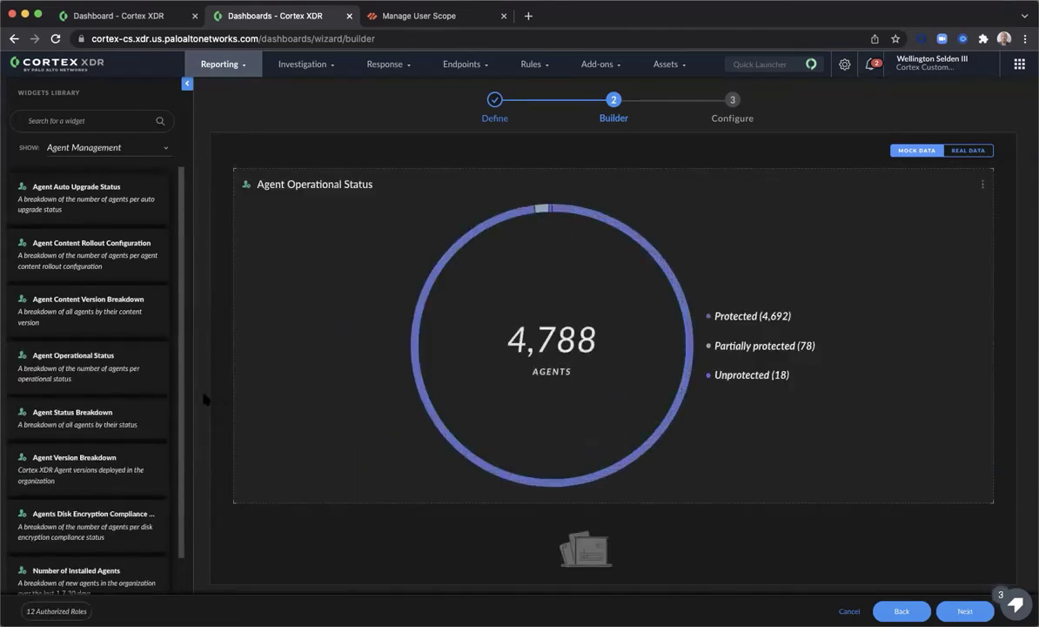
left_click_drag(96, 449, 267, 347)
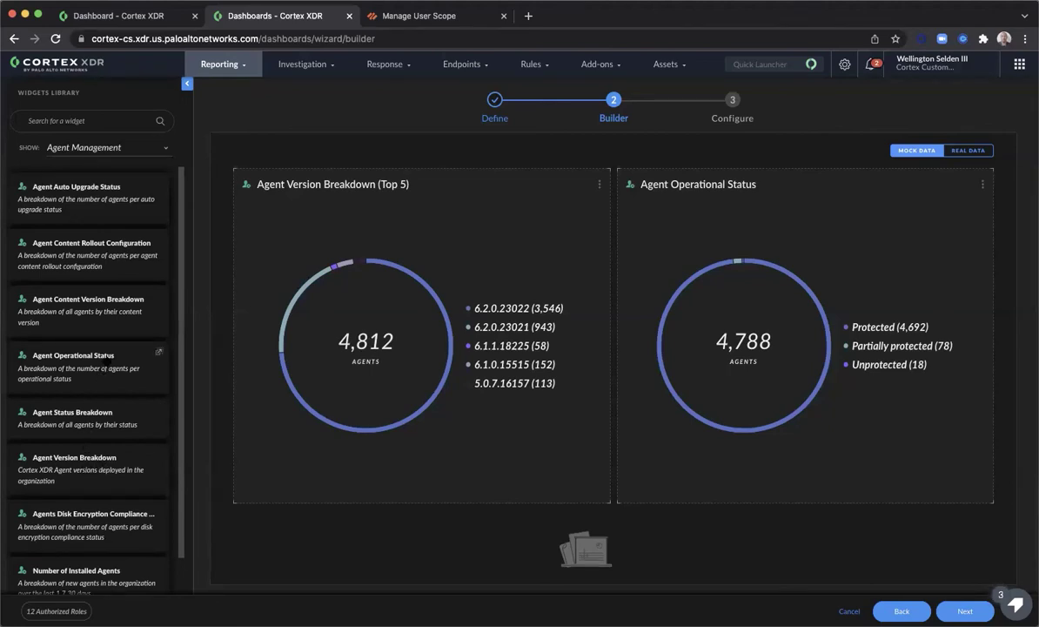
left_click_drag(95, 309, 288, 284)
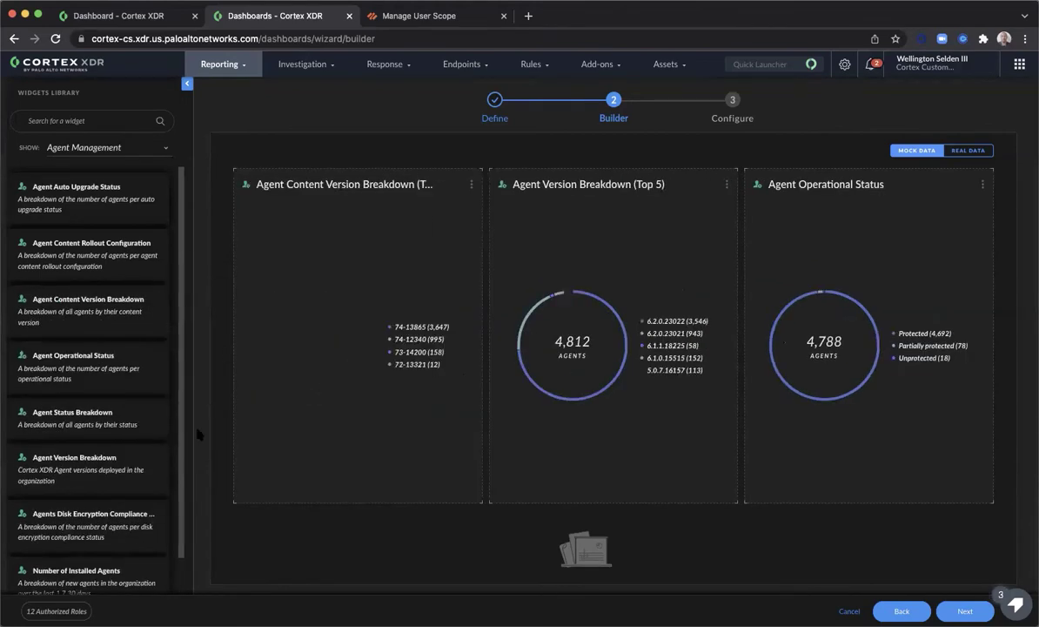
left_click_drag(96, 414, 348, 531)
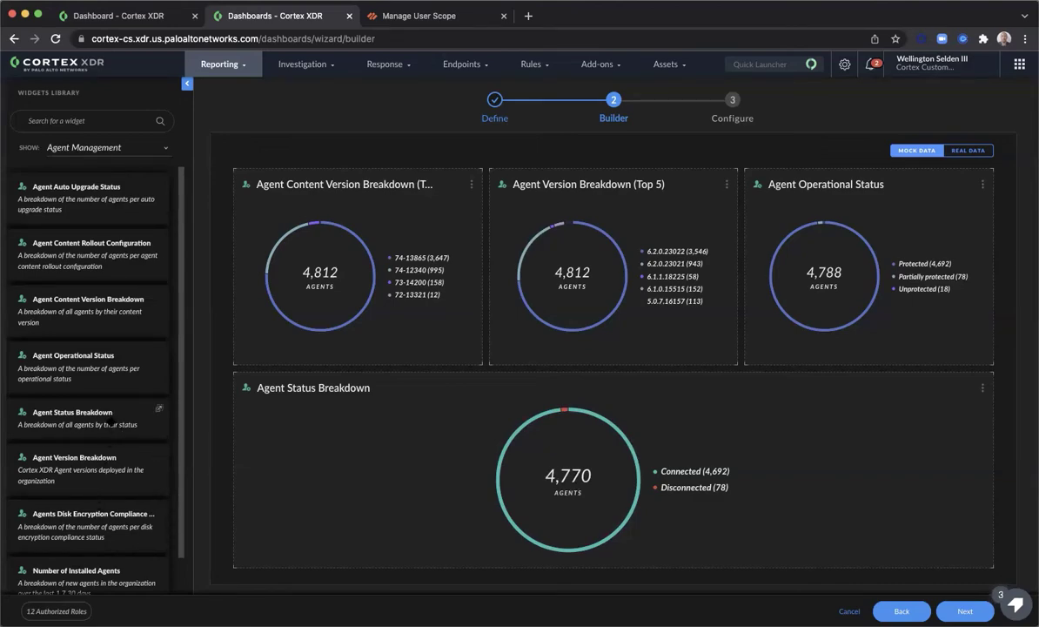
left_click_drag(113, 185, 300, 422)
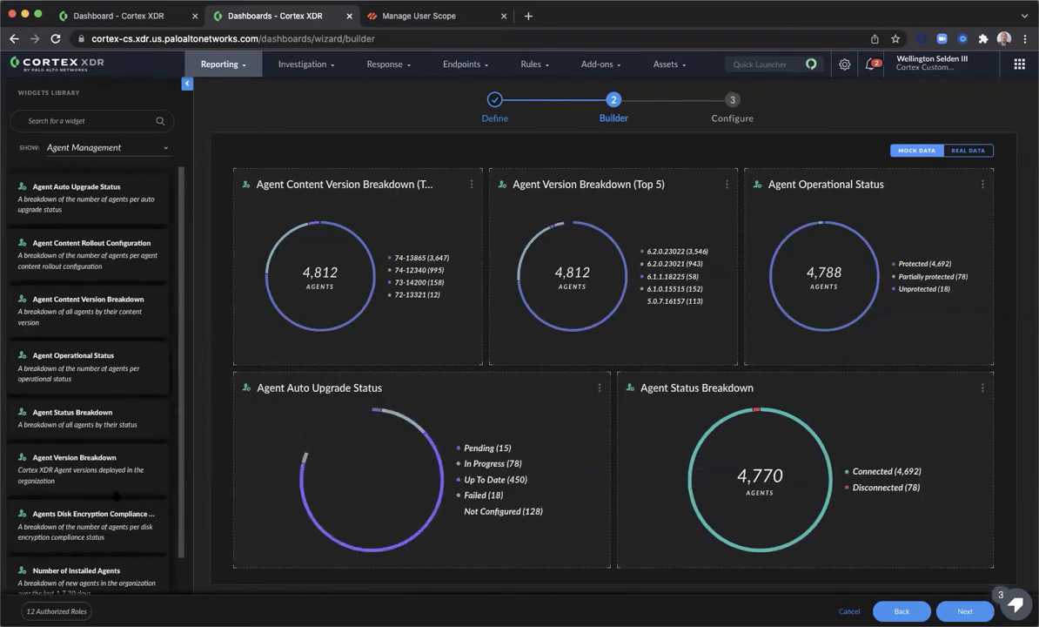
left_click_drag(80, 514, 267, 510)
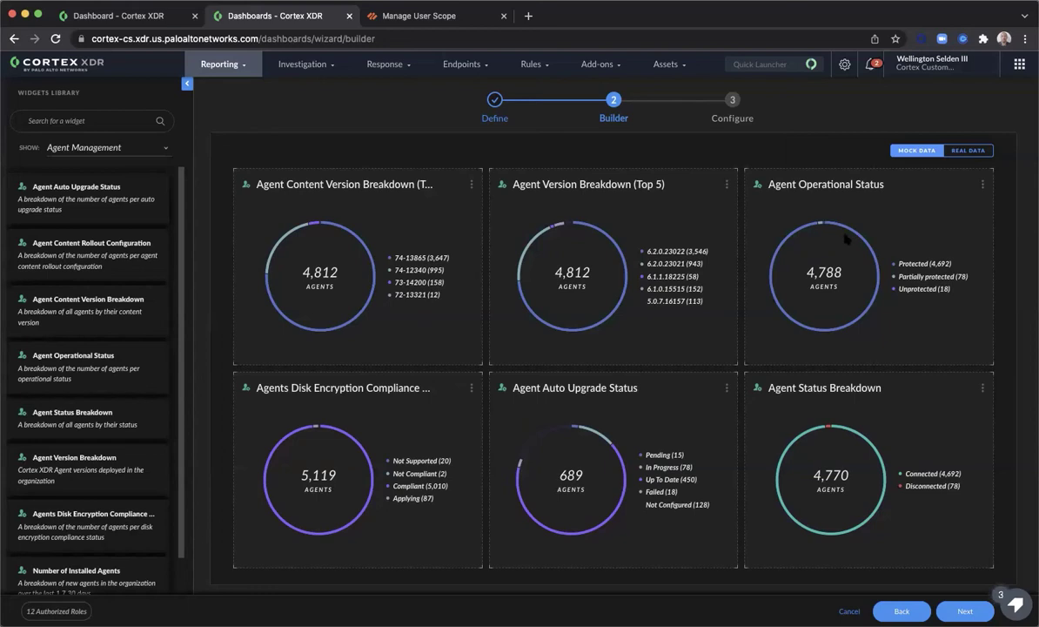
Preview widgets with real data, revert to mock data, and advance to Configure.
left_click(968, 150)
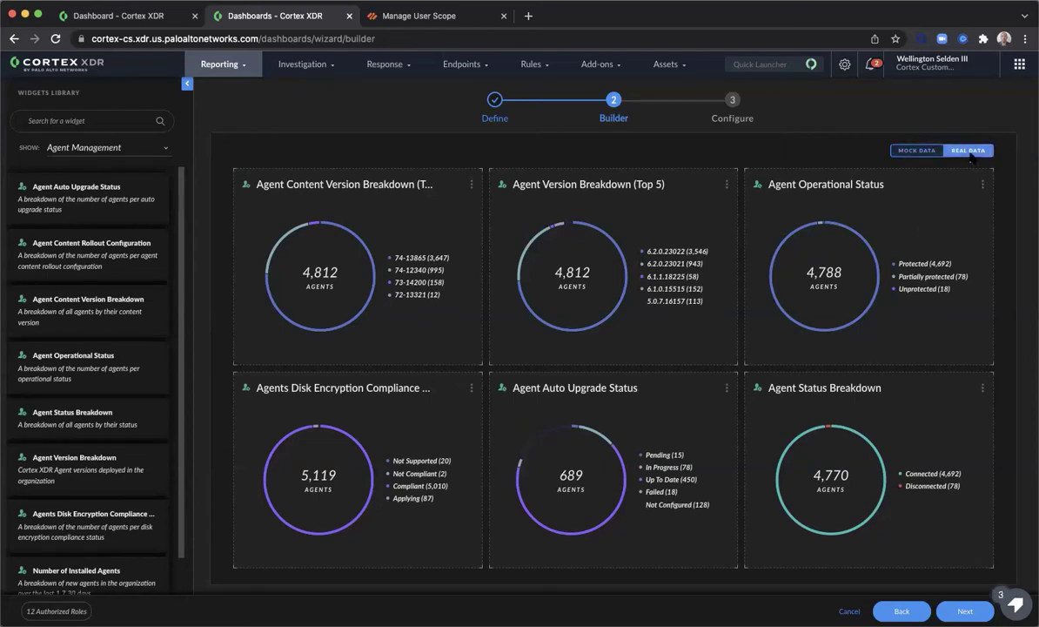
left_click(924, 151)
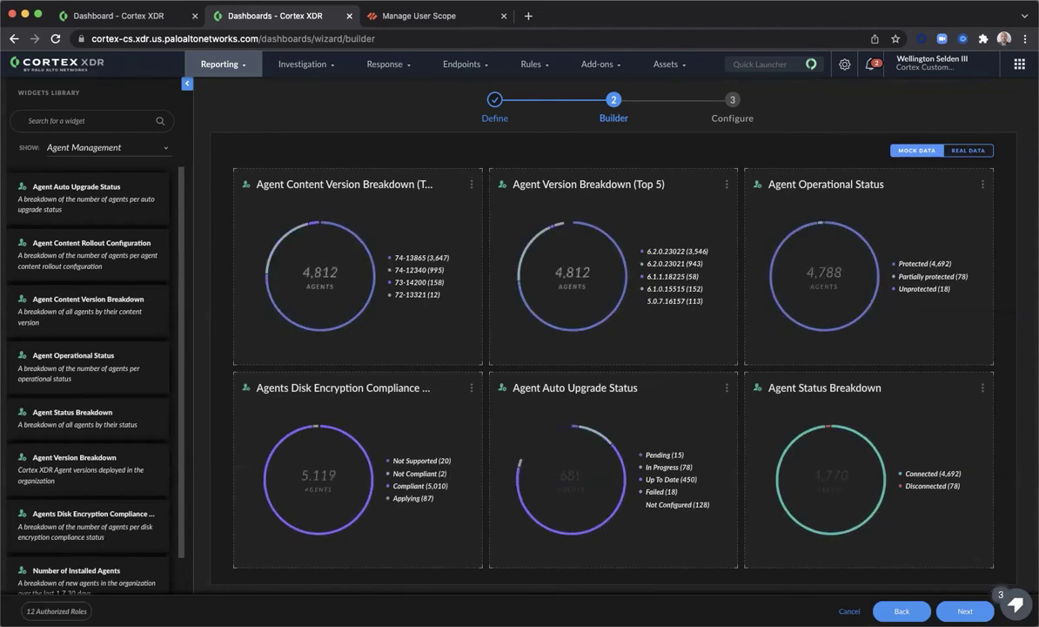
left_click(966, 611)
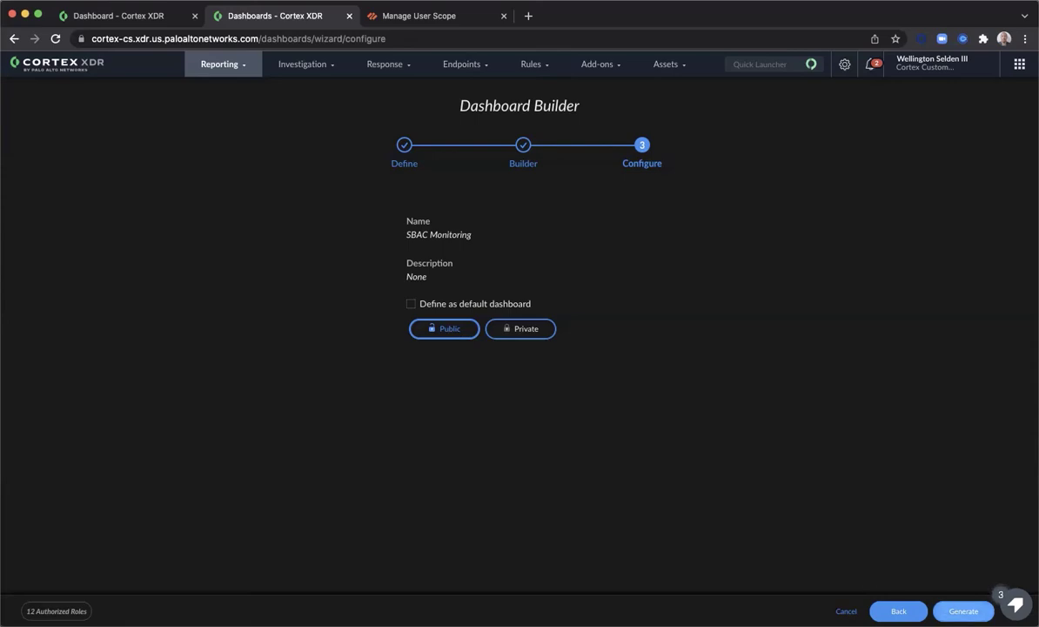
Generate SBAC Monitoring, load it in Dashboard view, then show the Manage User Scope docs.
left_click(955, 611)
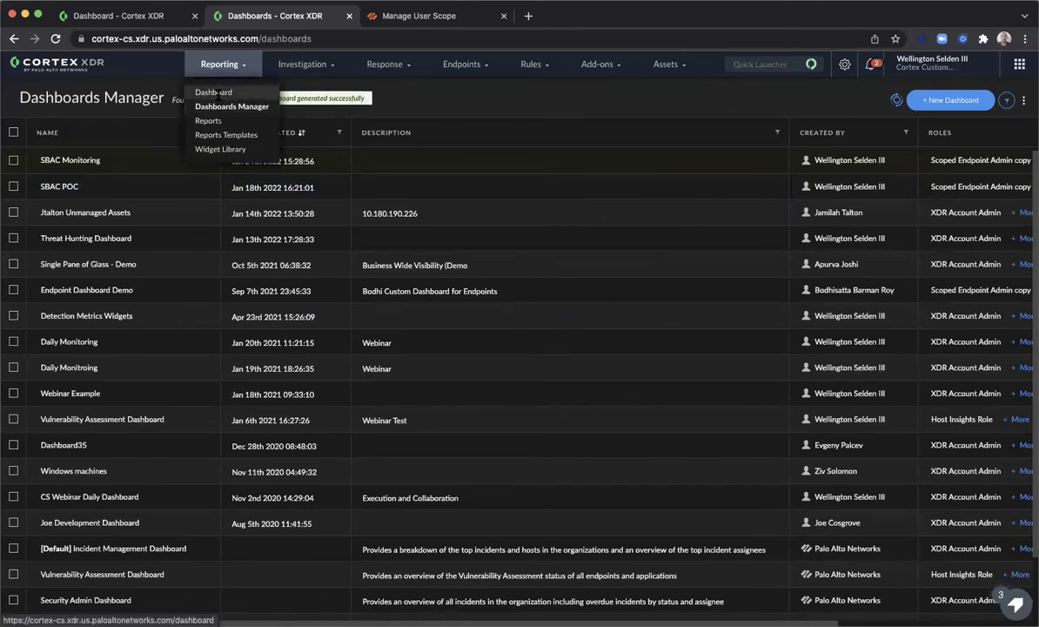
left_click(204, 88)
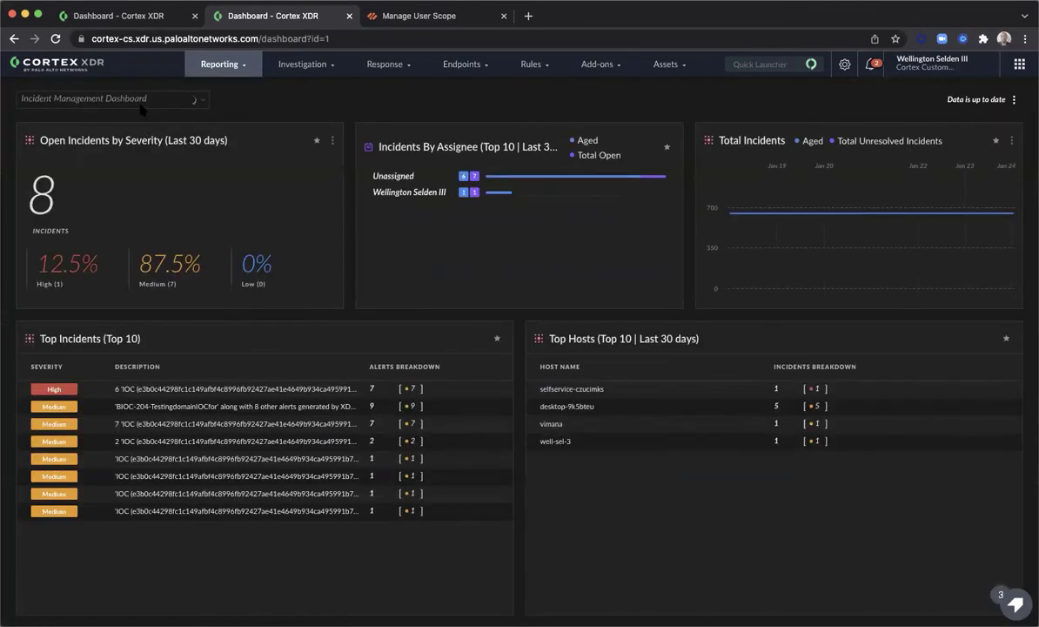
left_click(203, 102)
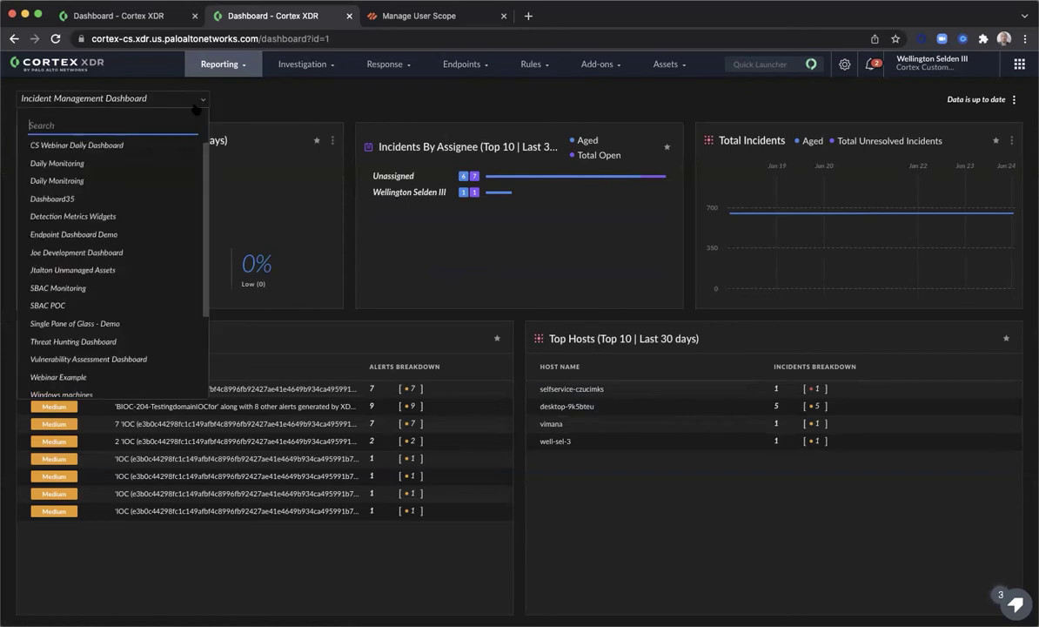
type("Sb")
left_click(77, 147)
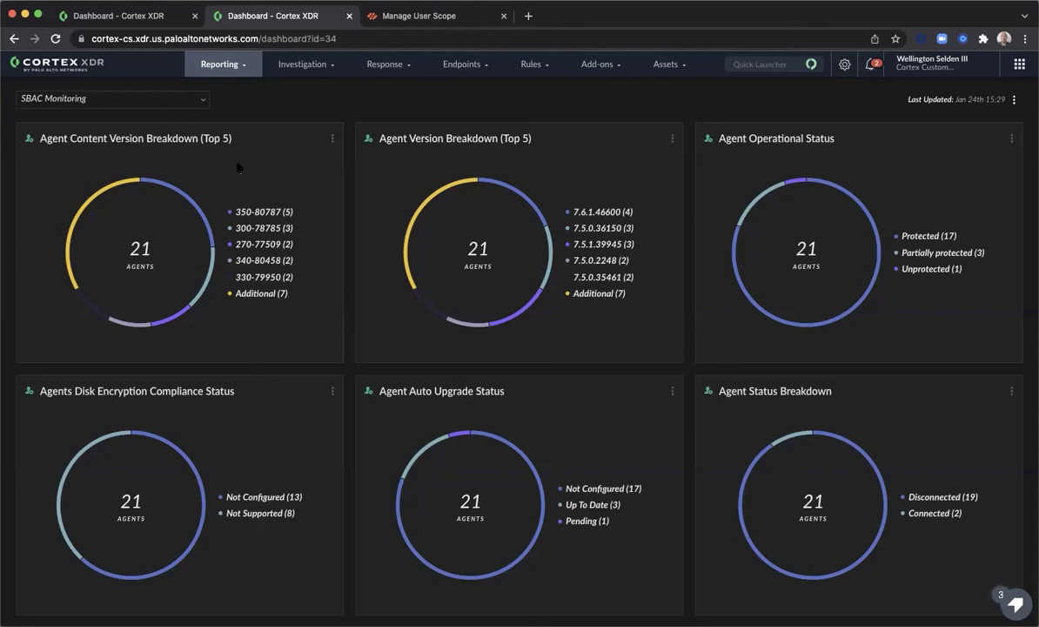
left_click(423, 18)
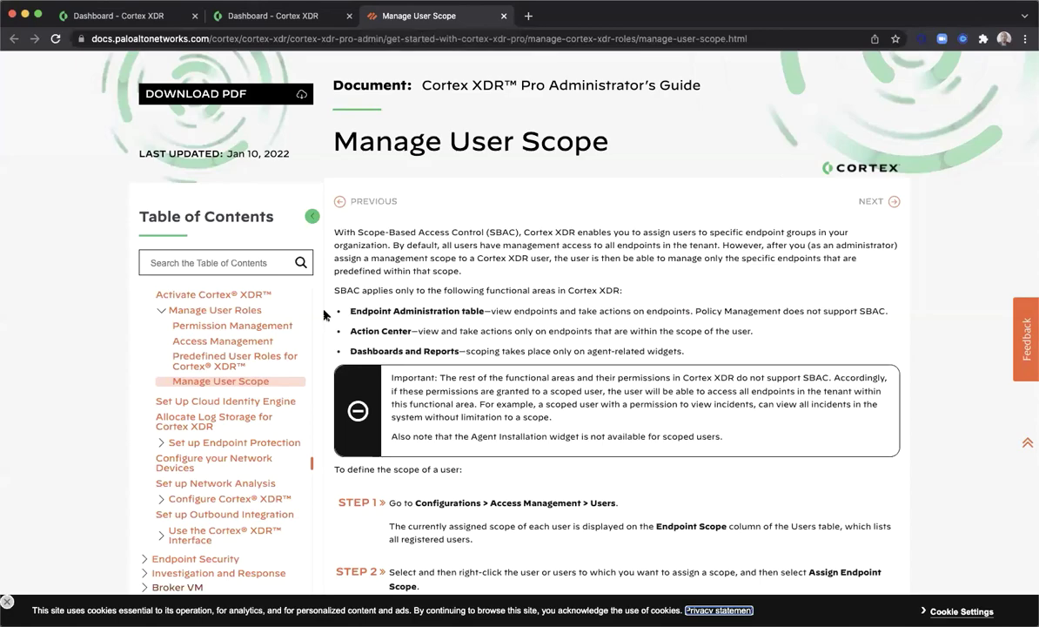